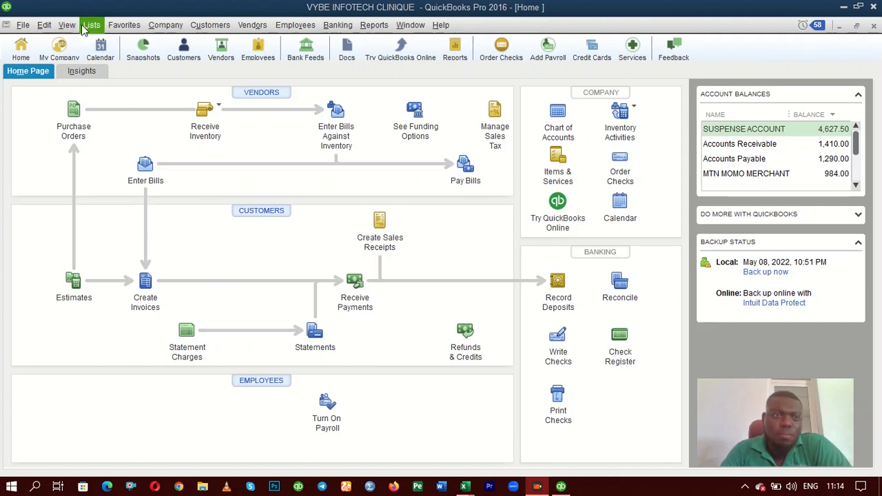
# Open the list of form templates from the company's home page
pyautogui.click(133, 28)
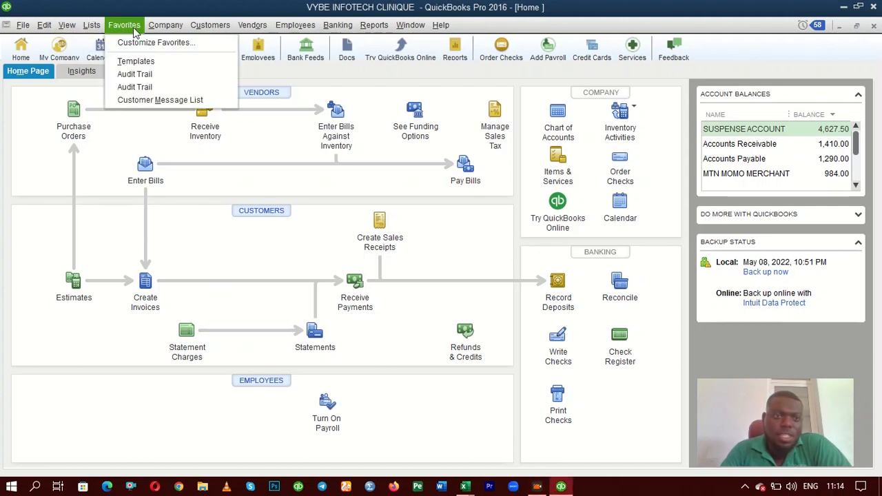
pyautogui.moveTo(88, 29)
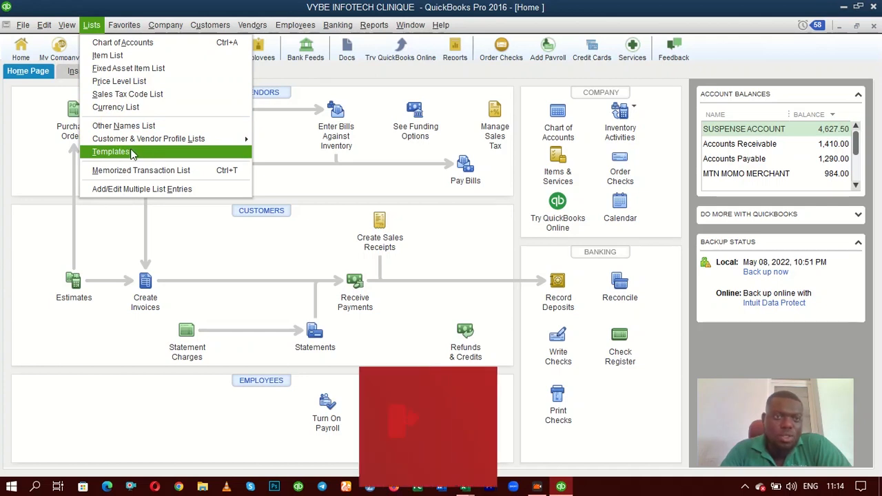
pyautogui.moveTo(129, 26)
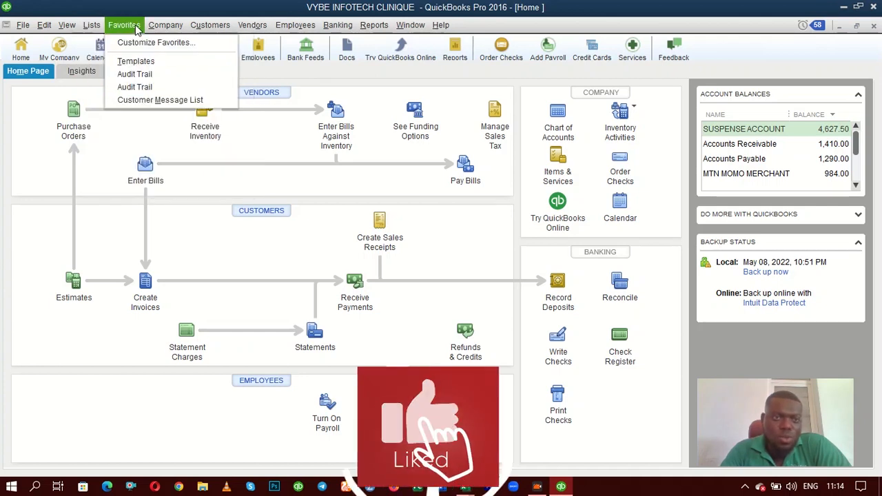
pyautogui.click(138, 62)
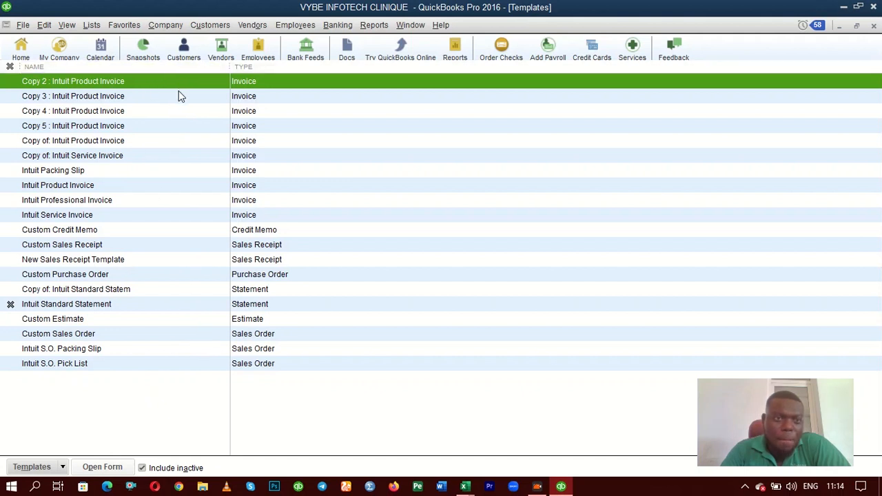
# Open the Copy 3 : Intuit Product Invoice template for editing and accept the letterhead notice
pyautogui.click(142, 96)
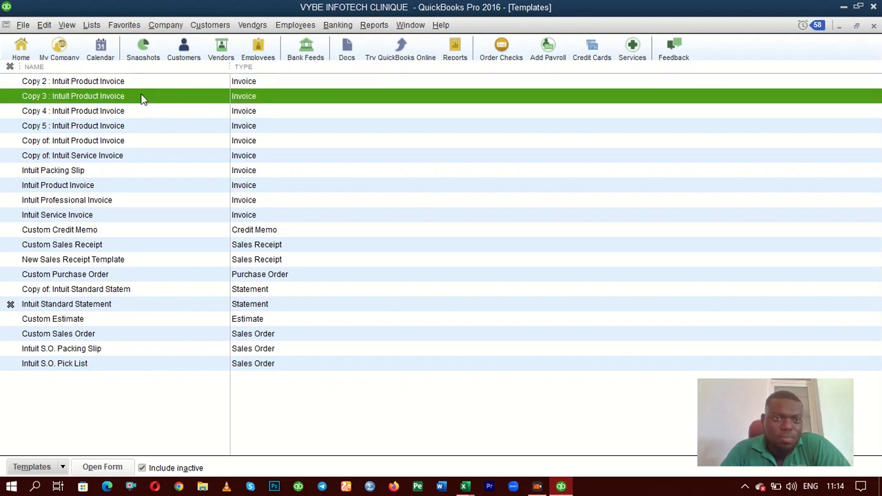
pyautogui.rightClick(142, 98)
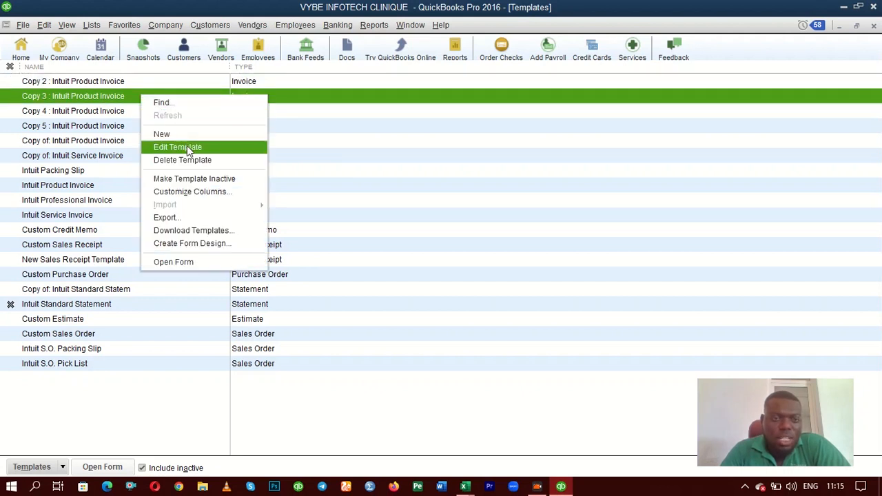
pyautogui.rightClick(115, 101)
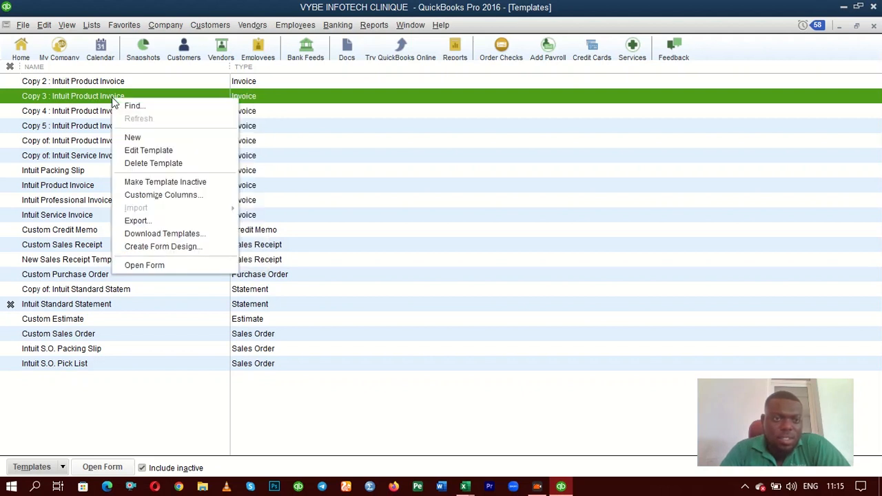
pyautogui.click(168, 152)
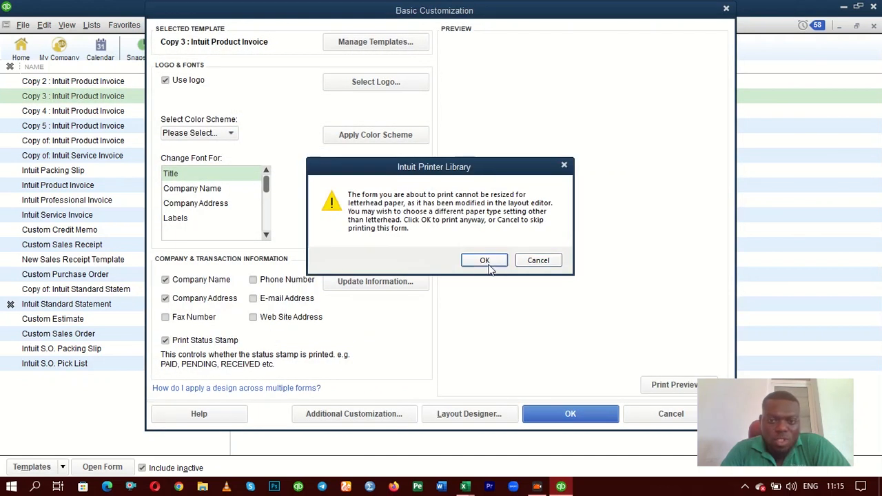
pyautogui.click(485, 260)
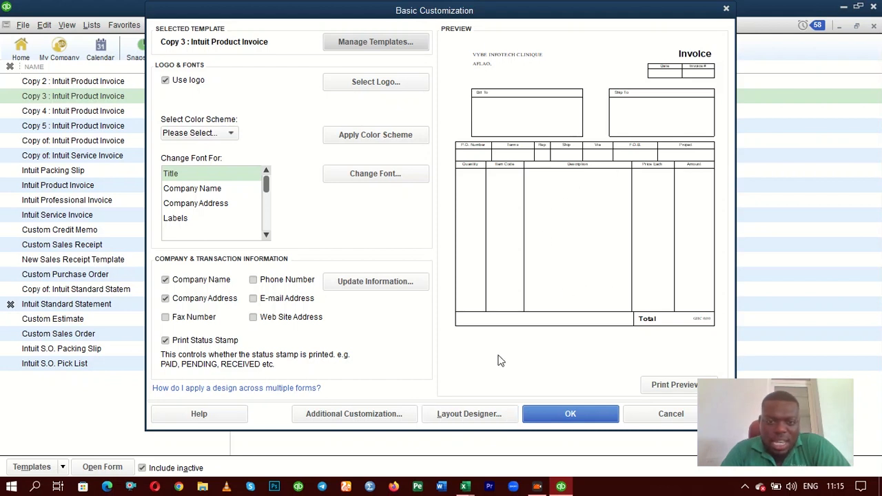
# In the Layout Designer, add a text box containing the identification number, with its text centered horizontally
pyautogui.click(460, 413)
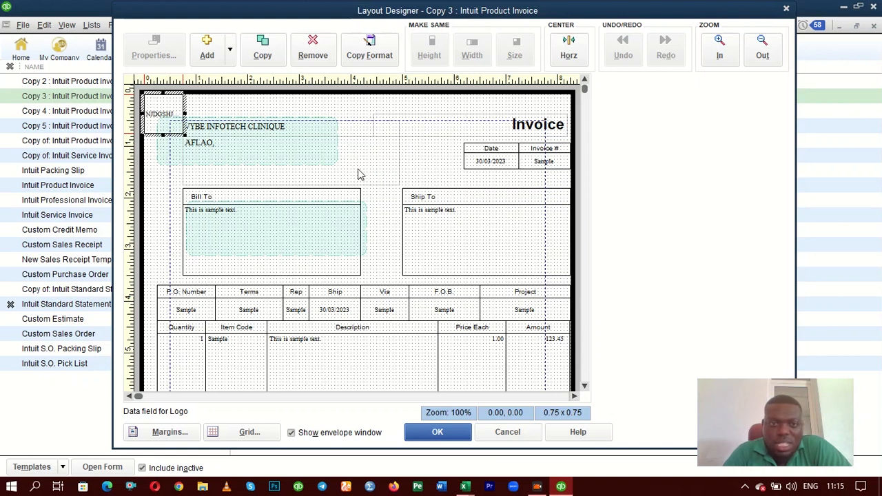
pyautogui.click(230, 51)
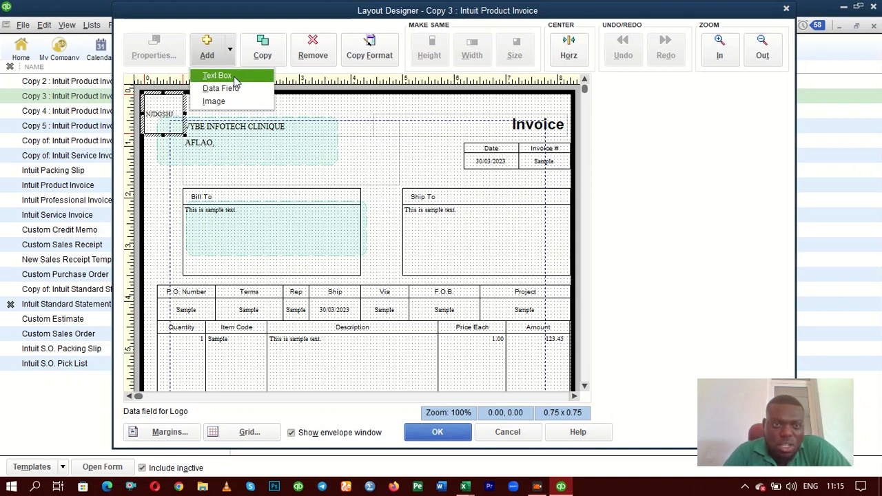
pyautogui.click(219, 76)
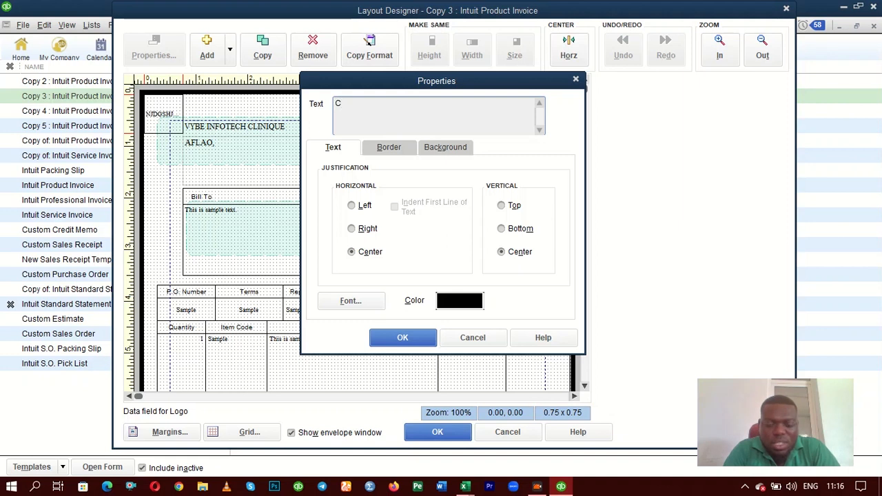
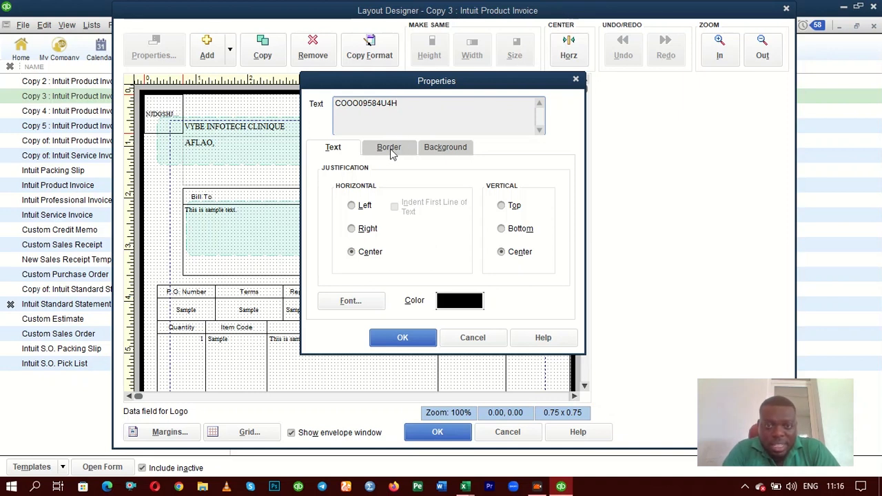
pyautogui.click(353, 255)
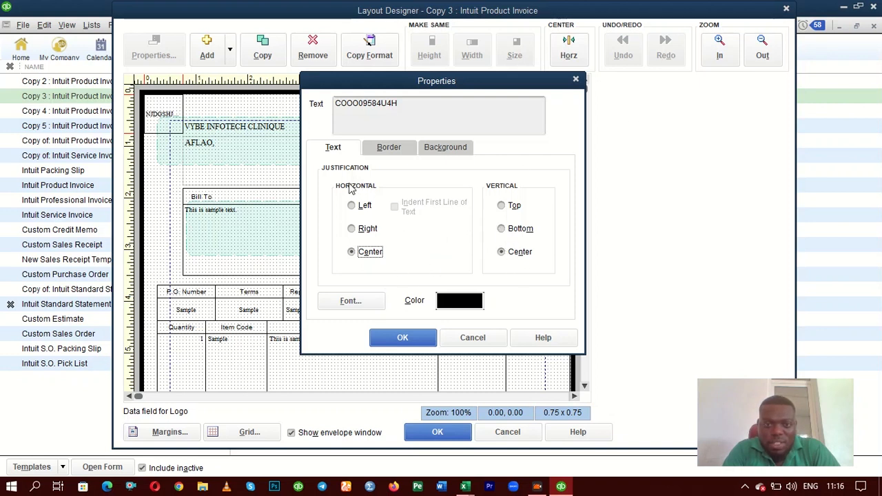
# Review the text box's border and background options and accept it with a normal 1pt border on all four sides
pyautogui.click(385, 149)
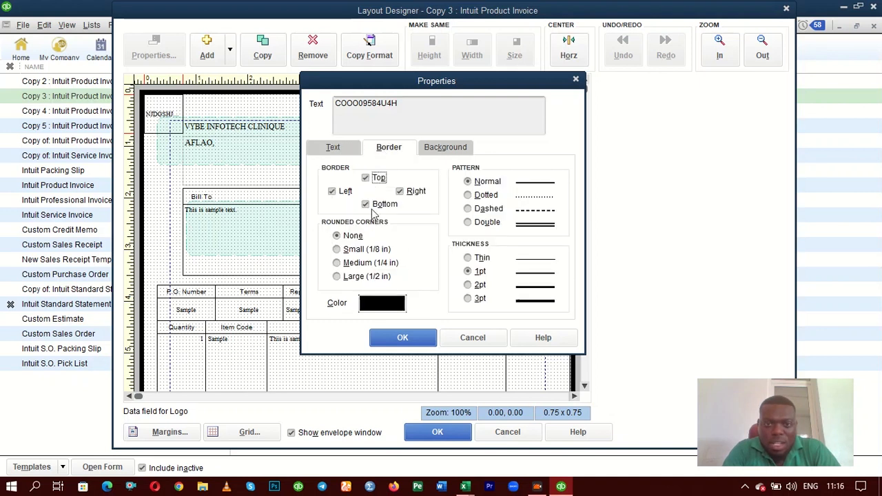
pyautogui.click(446, 150)
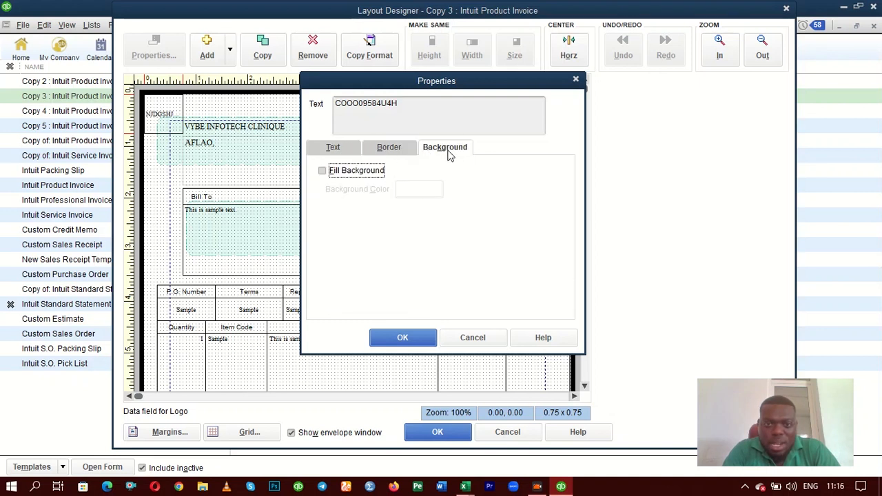
pyautogui.click(331, 150)
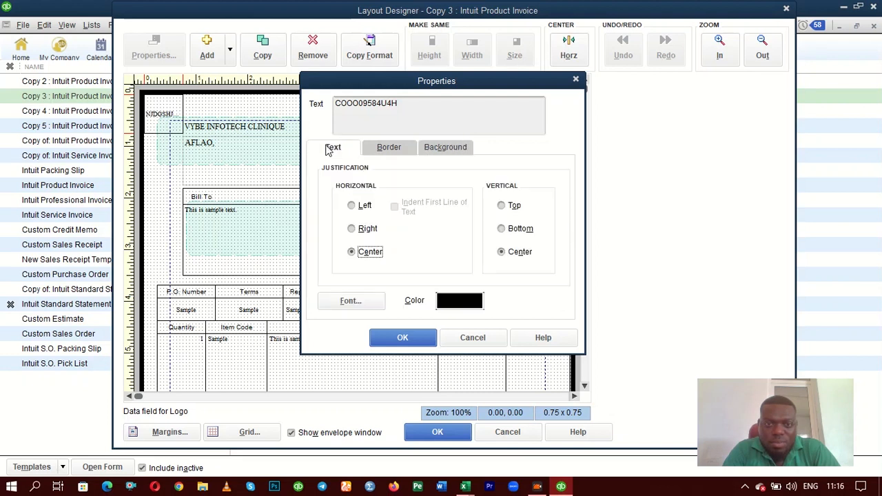
pyautogui.click(387, 153)
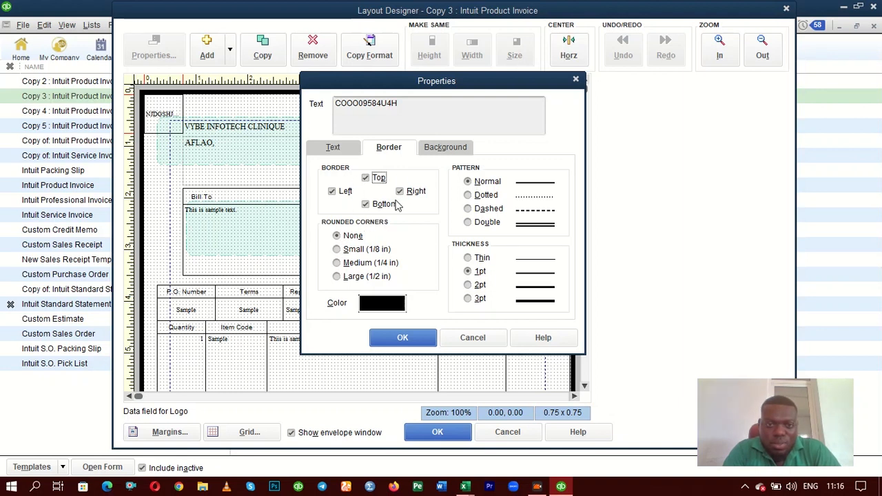
pyautogui.click(400, 339)
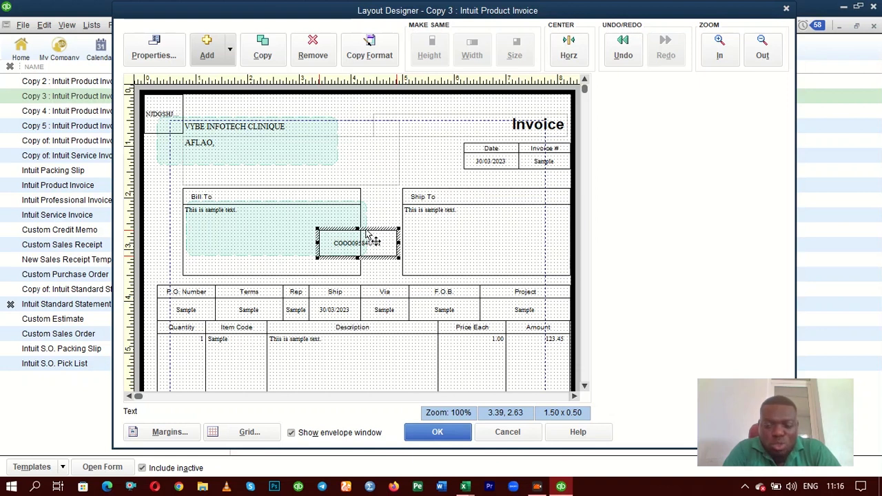
# Move the text box to about 3.56, 0.69, between the company name and the Invoice title, and accept the layout
pyautogui.moveTo(365, 235); pyautogui.dragTo(377, 135)
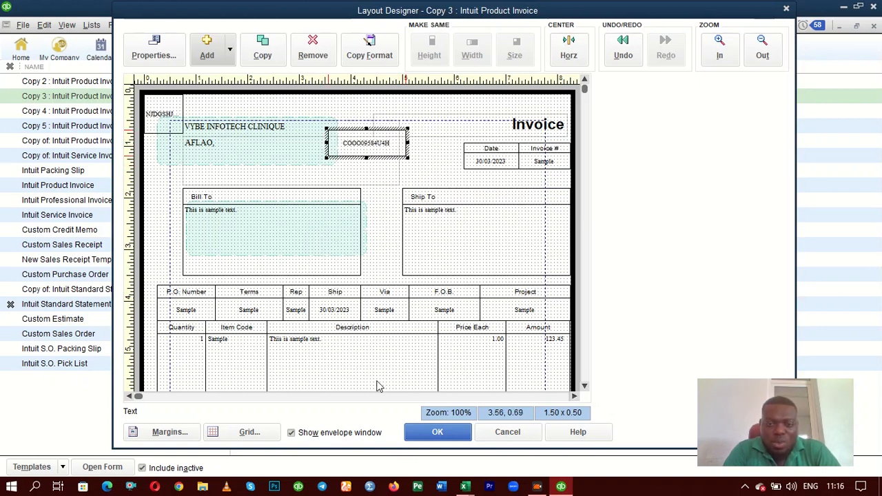
pyautogui.click(435, 432)
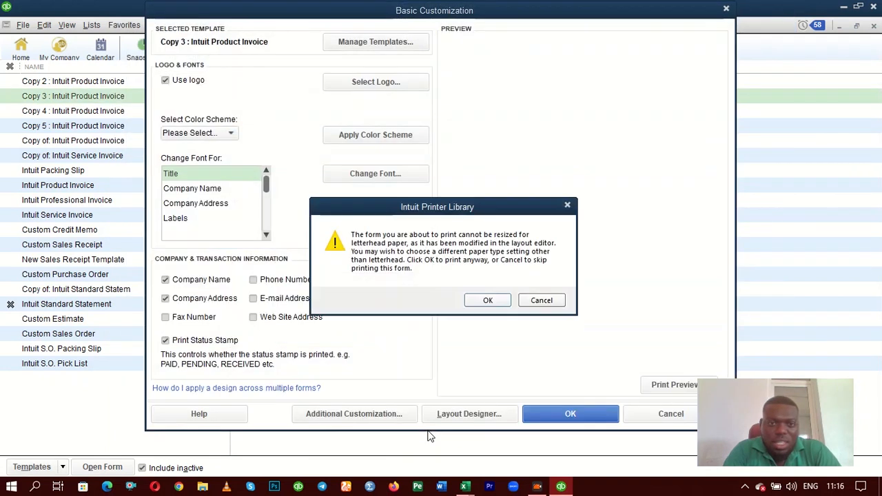
pyautogui.click(488, 300)
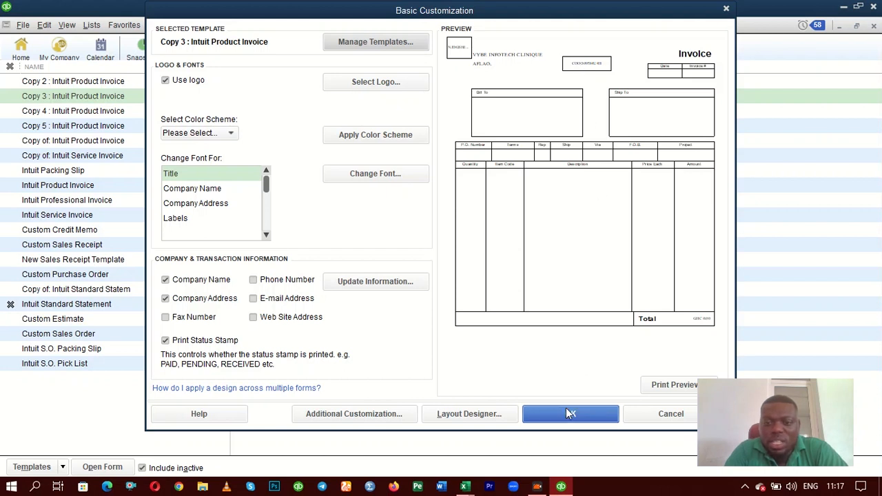
# Check the customized invoice template in the print preview, then return to its basic customization
pyautogui.click(666, 385)
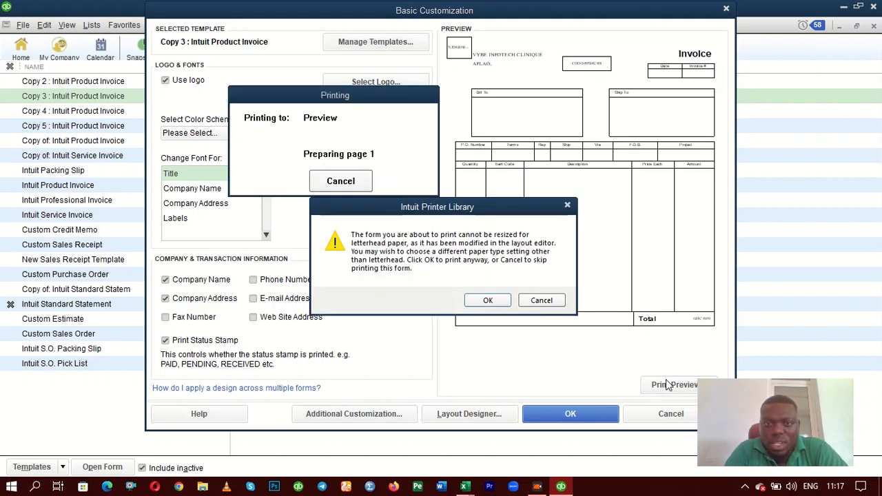
pyautogui.click(487, 303)
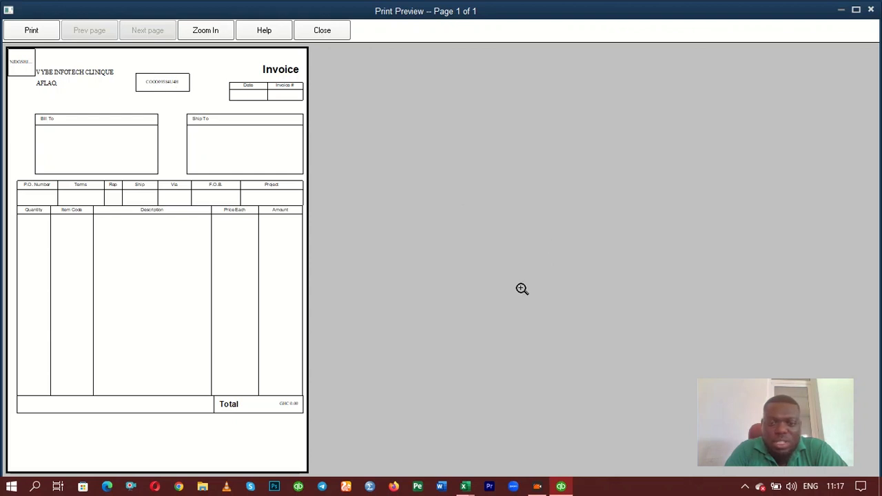
pyautogui.click(322, 31)
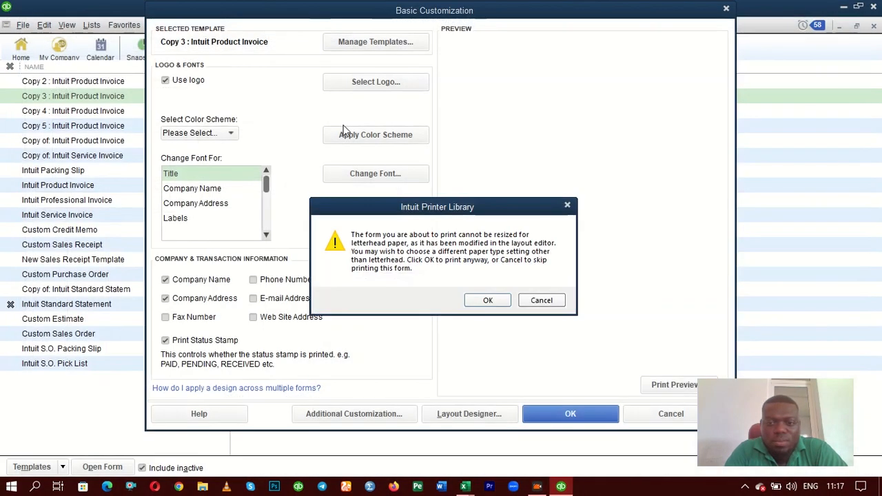
pyautogui.click(487, 301)
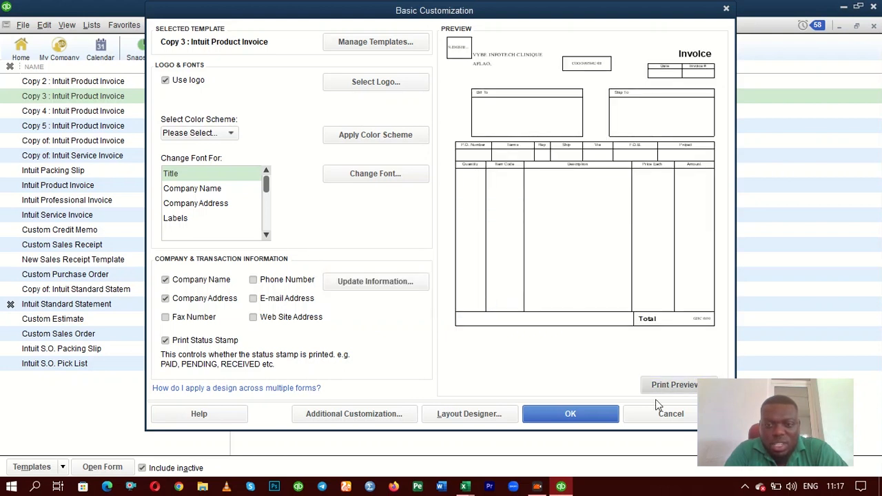
# Save the template customization and start a new invoice that uses the Copy 3 : Intuit Product Invoice template
pyautogui.click(582, 420)
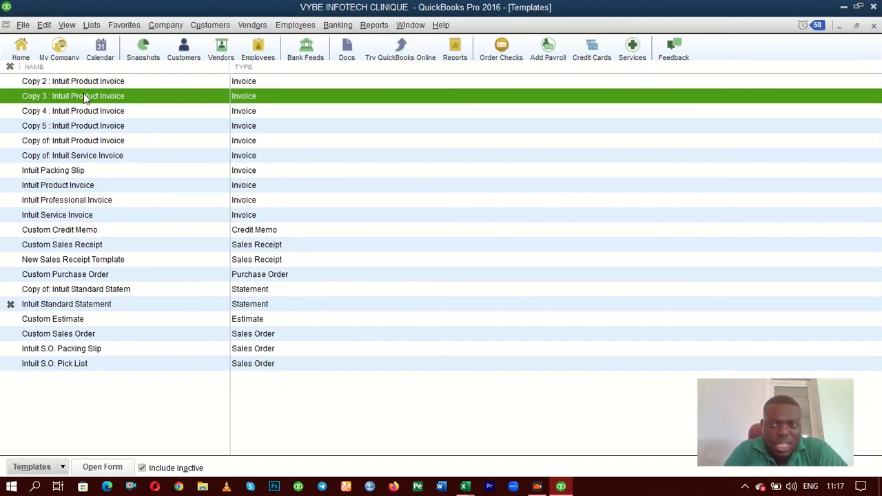
pyautogui.click(874, 27)
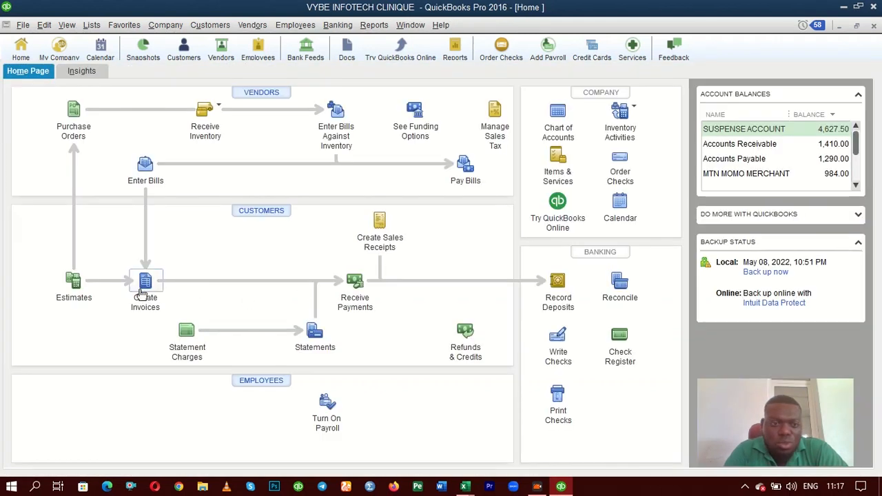
pyautogui.click(142, 290)
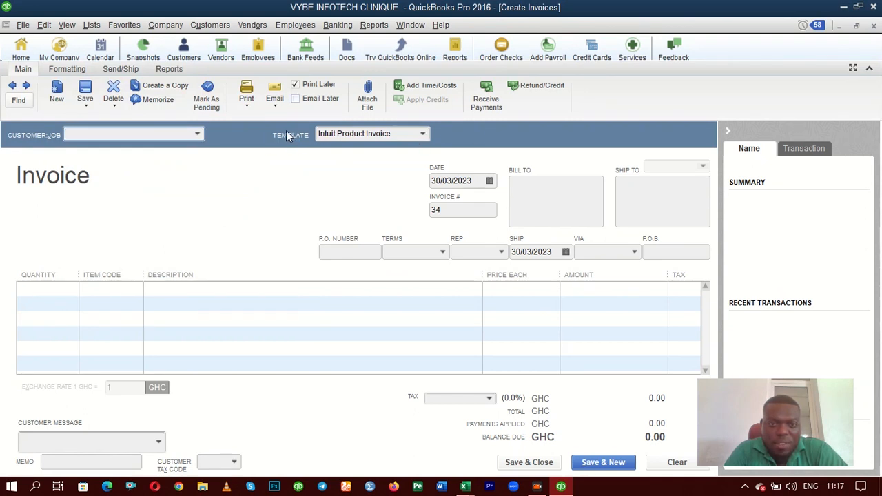
pyautogui.click(423, 136)
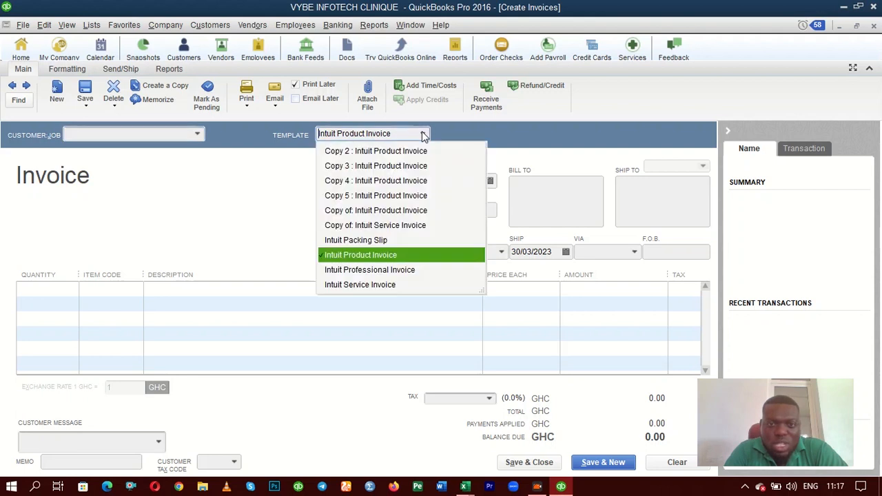
pyautogui.click(378, 166)
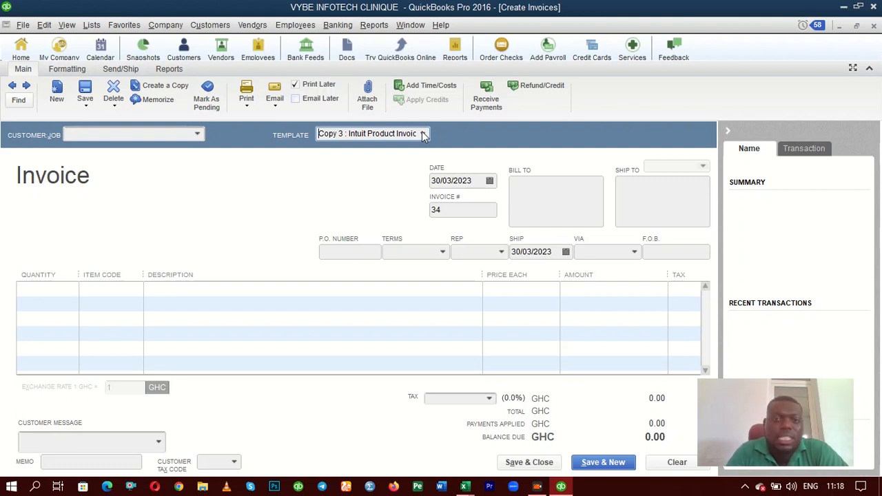
# Preview how the blank invoice prints with the customized template, then leave printing without sending it to the printer
pyautogui.click(248, 93)
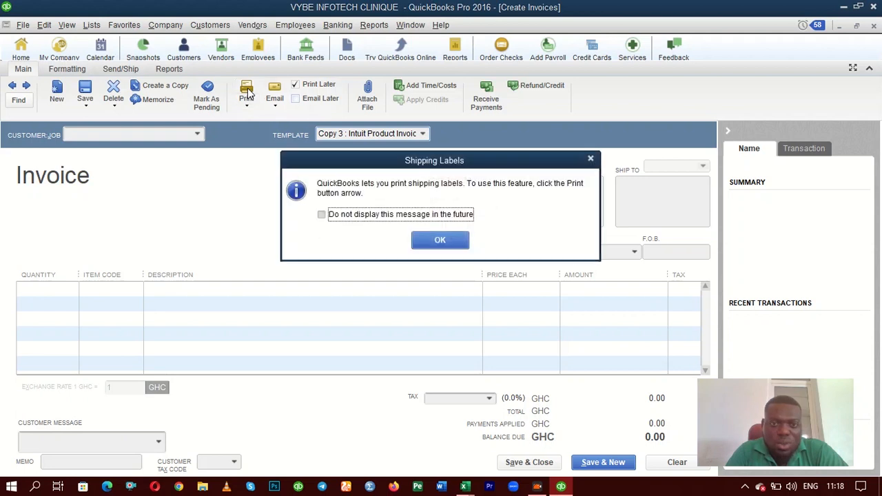
pyautogui.click(457, 244)
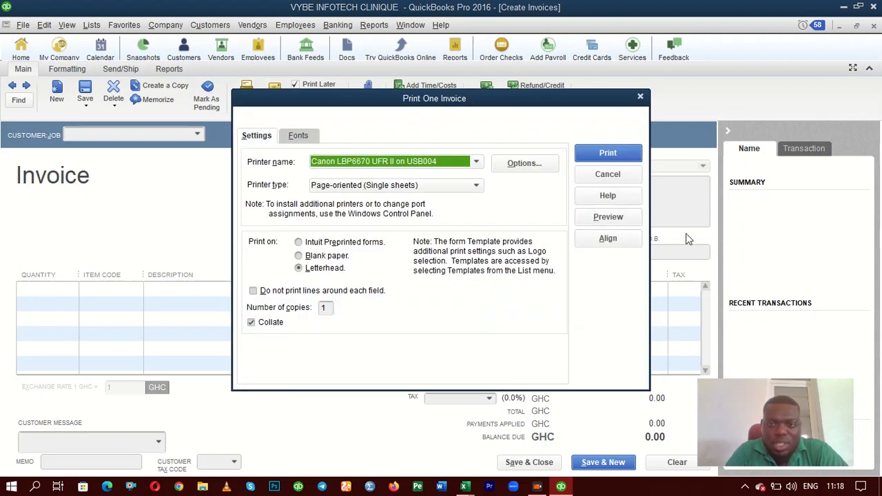
pyautogui.click(598, 218)
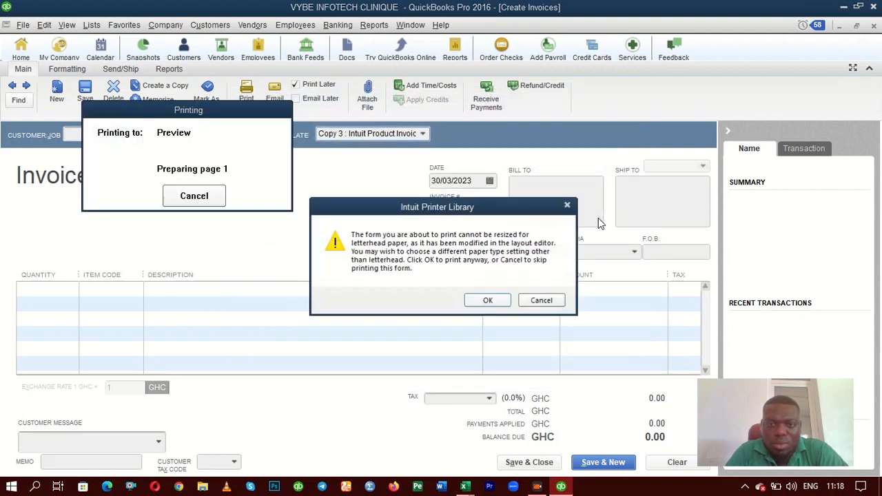
pyautogui.click(485, 301)
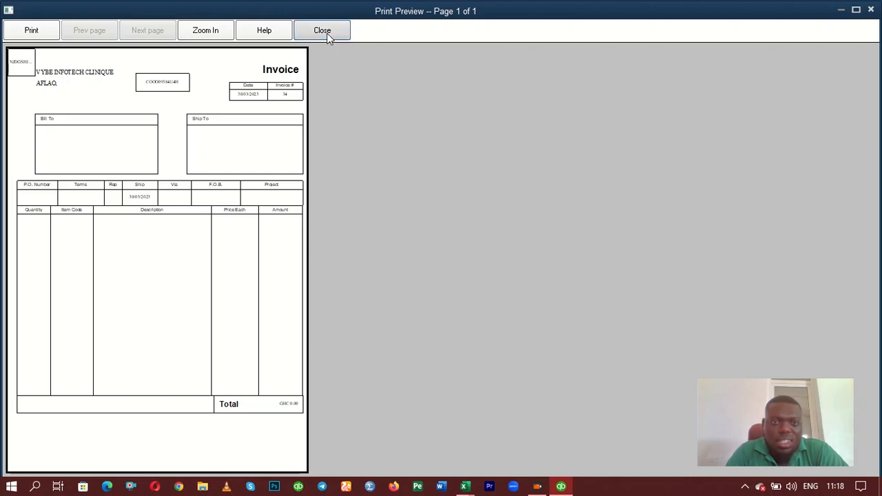
pyautogui.click(323, 32)
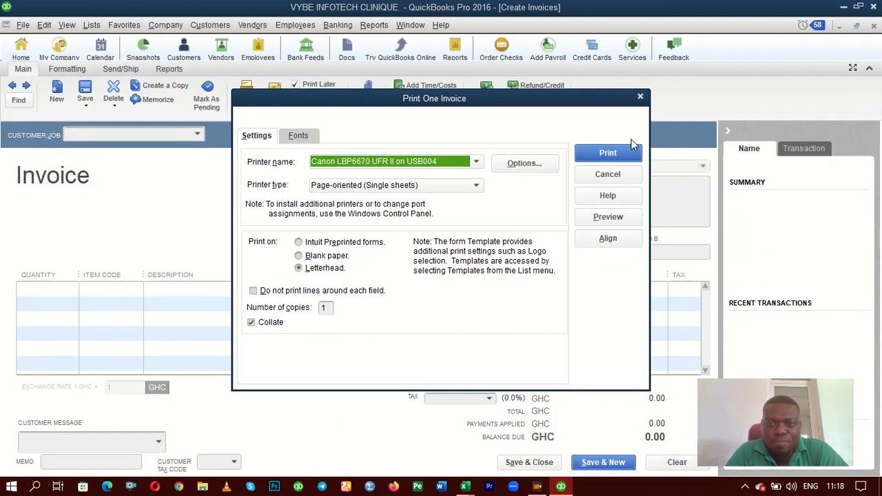
pyautogui.click(640, 96)
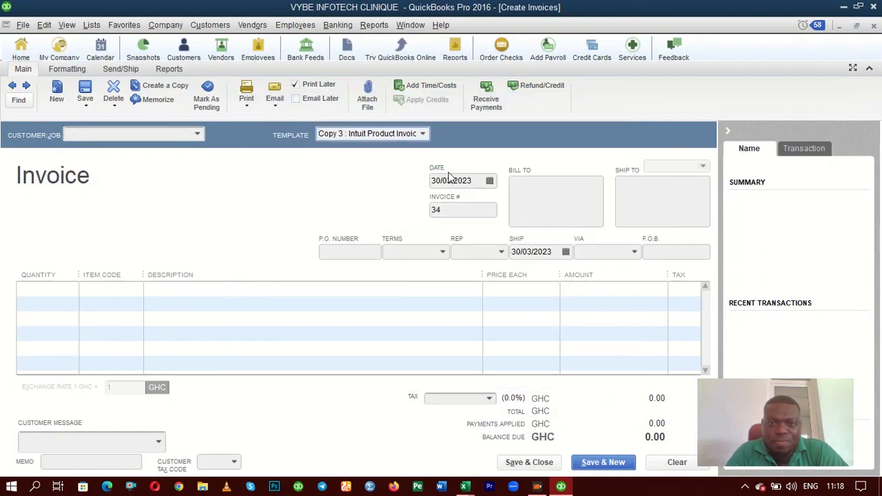